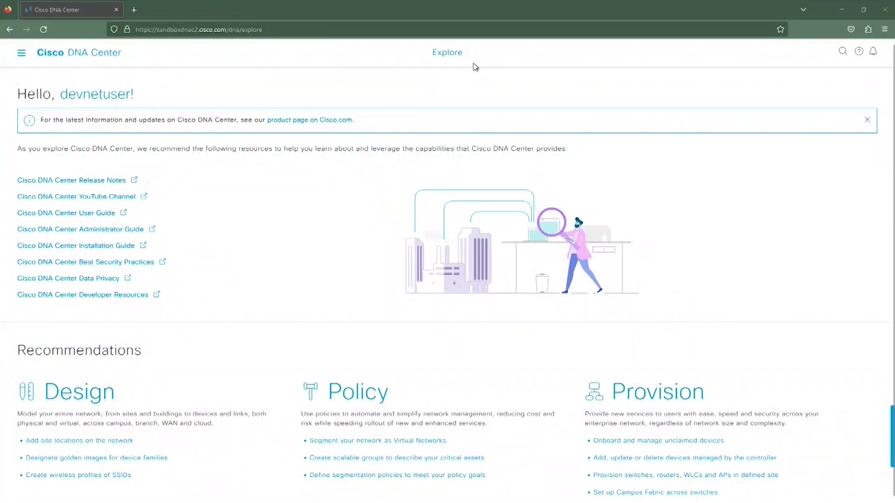
Open Design > Network Hierarchy and dismiss the new-feature notice
left_click(22, 52)
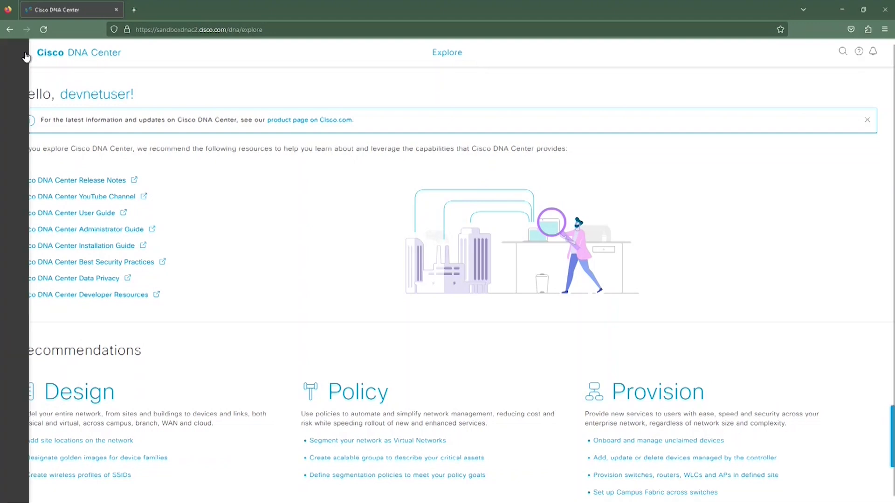
mouse_move(66, 91)
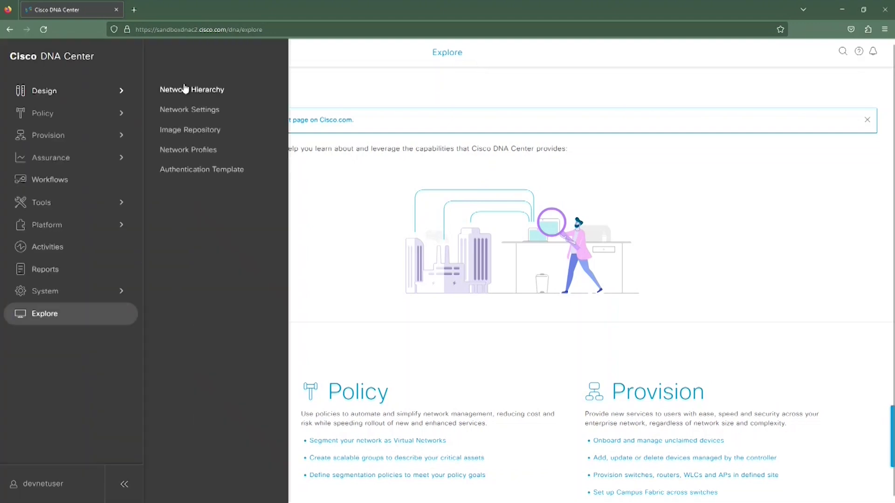
left_click(189, 92)
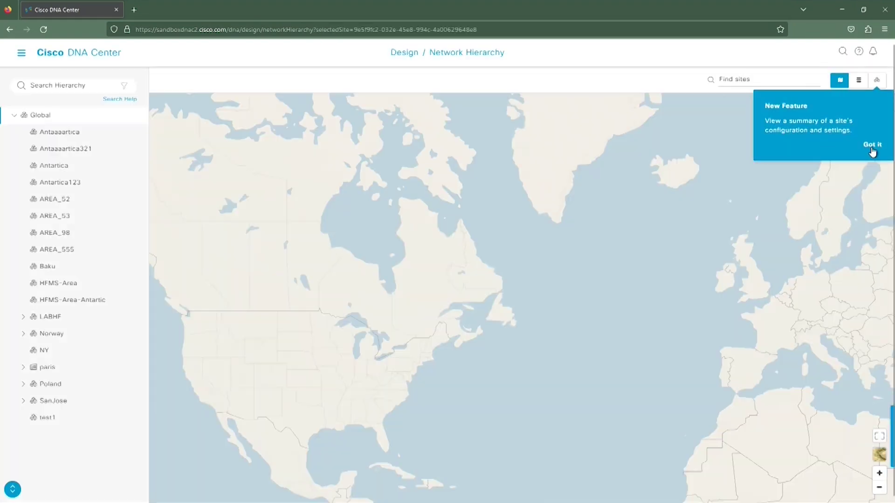
left_click(871, 146)
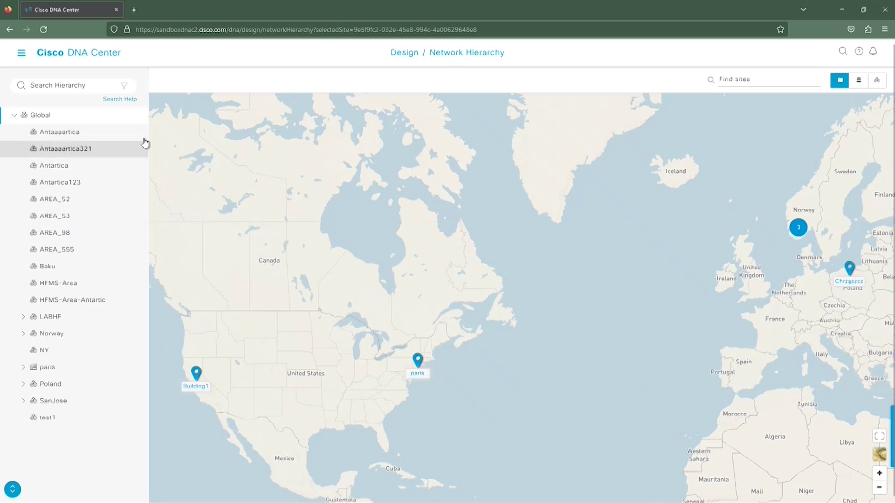
Pan the world map of sites east from the Atlantic and Africa toward Asia
left_click_drag(560, 315, 460, 181)
left_click_drag(555, 309, 368, 282)
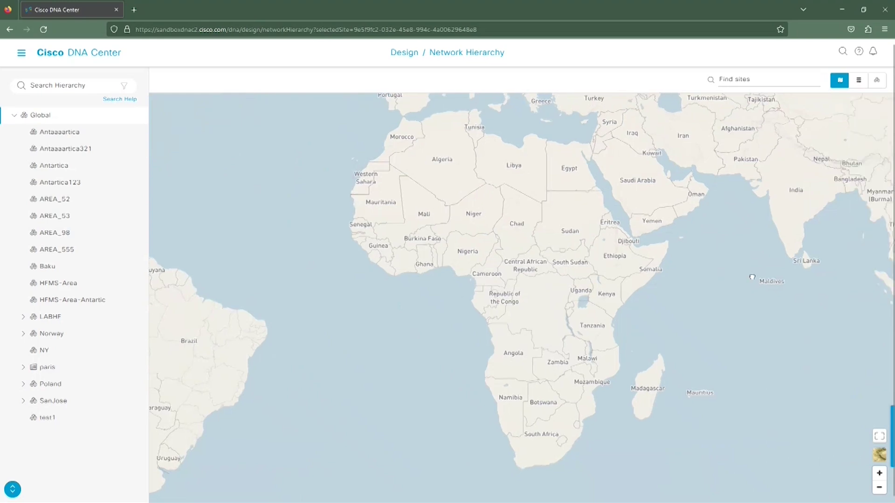
left_click_drag(749, 278, 510, 330)
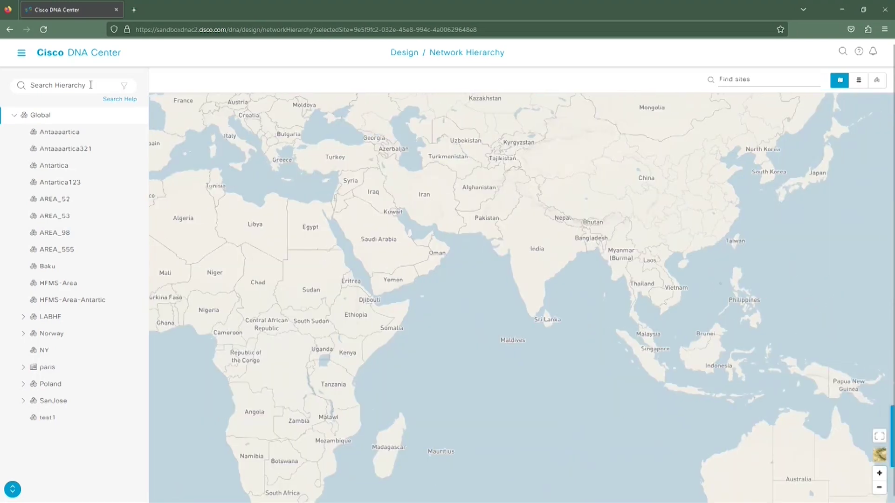
right_click(19, 296)
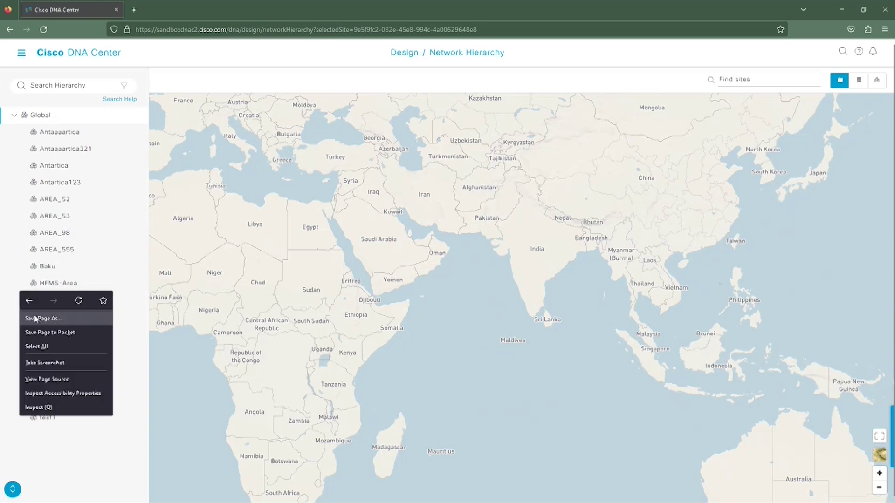
Expand Poland to reveal Szczebrzeszyn and select it to zoom the map there
left_click(62, 464)
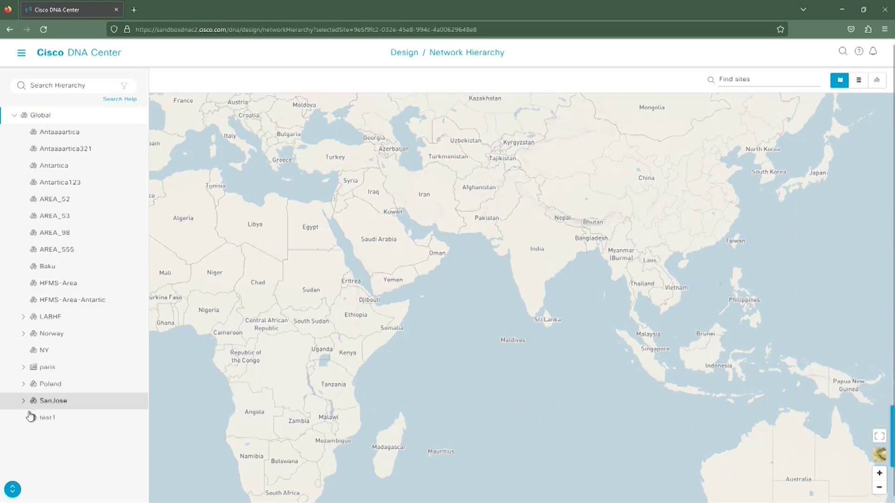
left_click(23, 386)
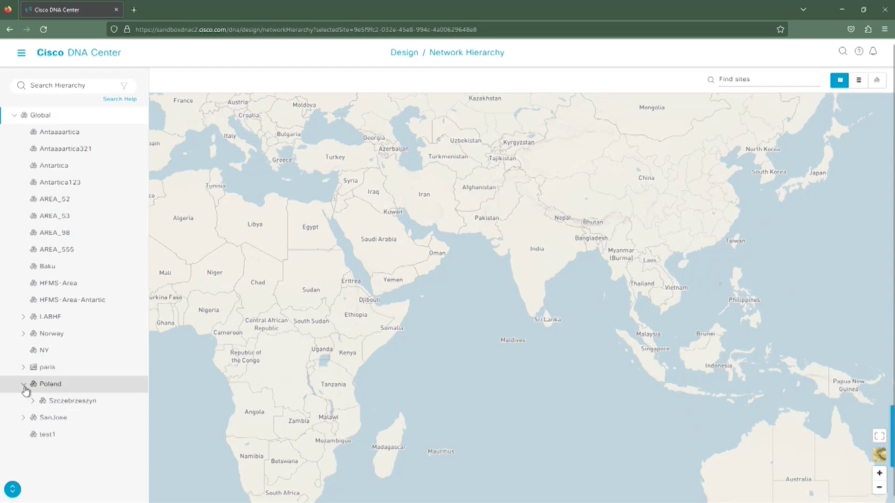
right_click(56, 389)
key("Escape")
left_click(56, 389)
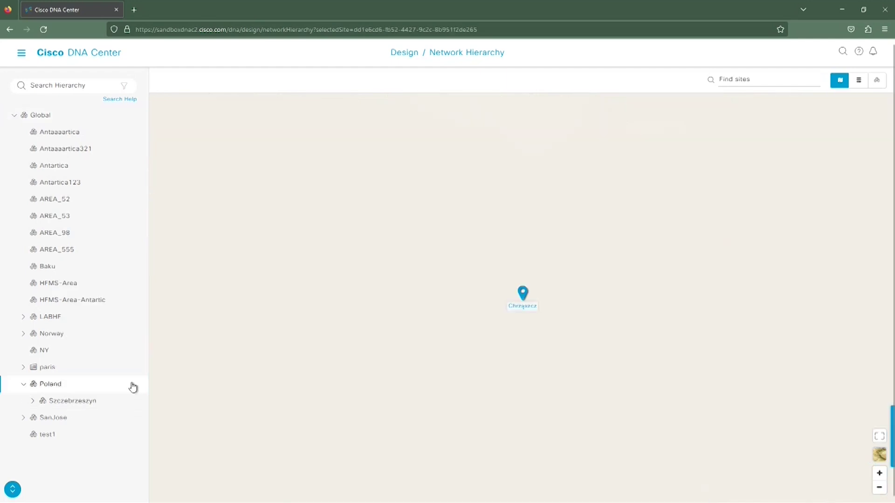
right_click(100, 391)
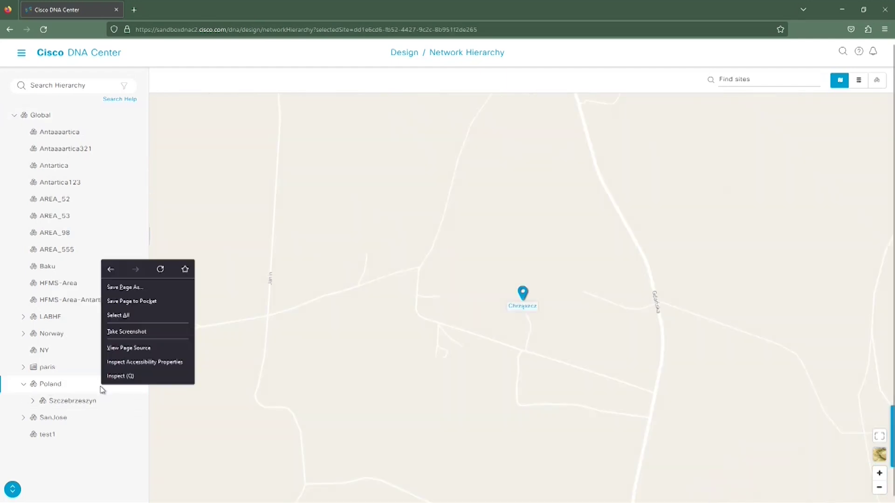
double_click(102, 391)
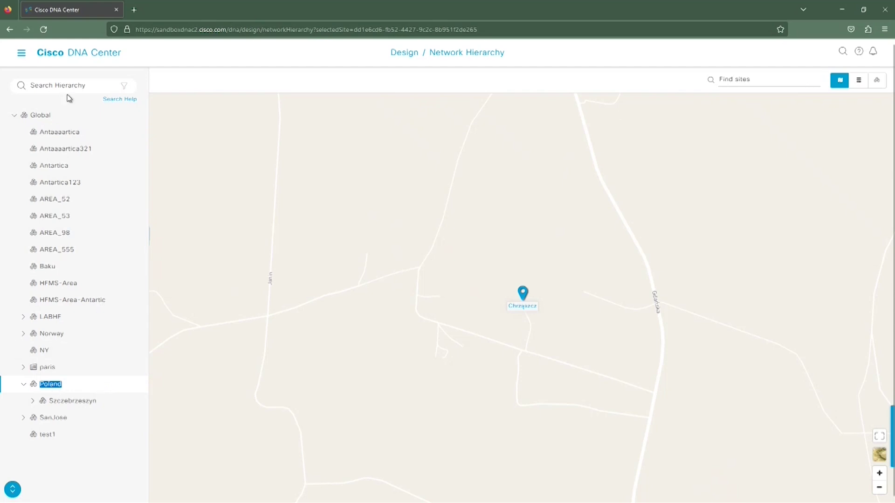
Expand LABHF to reveal Bergen, then switch the sites from map to table view
left_click(23, 317)
left_click(51, 324)
left_click(60, 333)
left_click(60, 326)
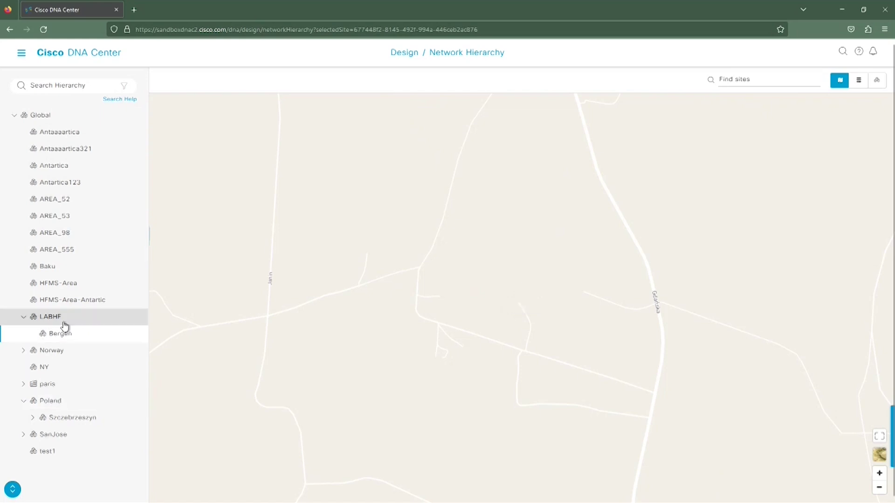
double_click(55, 321)
right_click(57, 322)
left_click(57, 322)
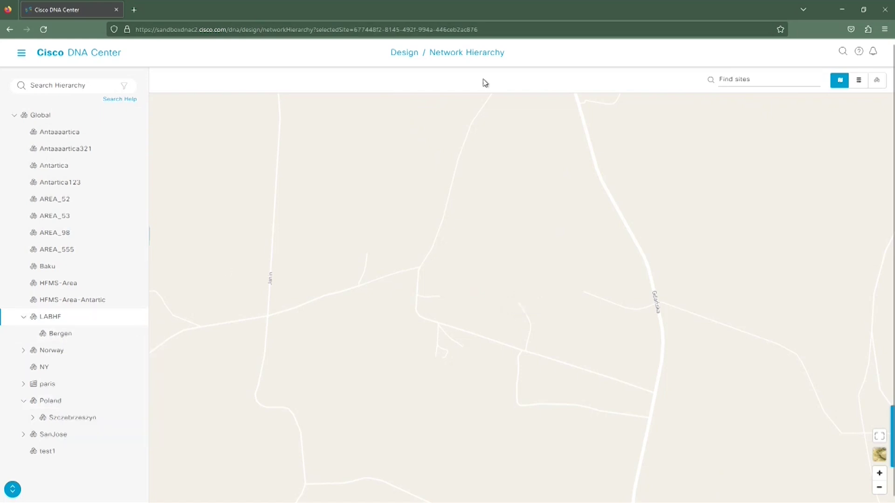
left_click(748, 81)
left_click(860, 81)
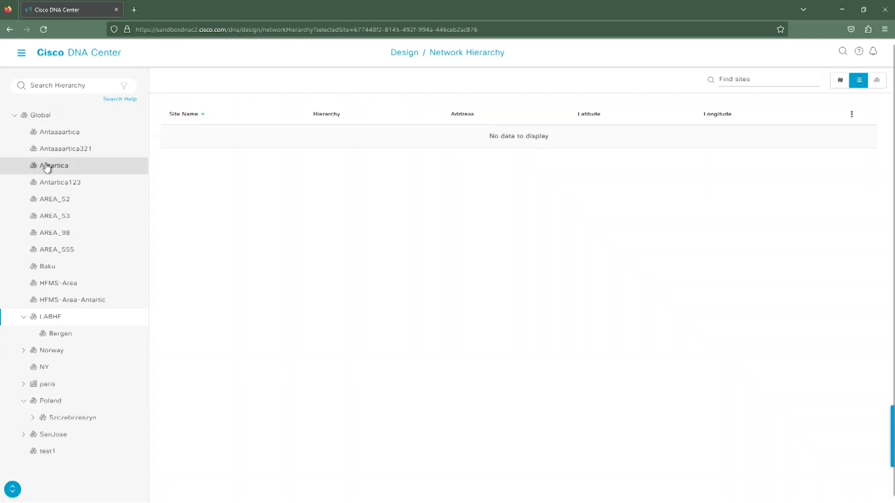
List Global's six sites with addresses and coordinates, then return to the Home dashboard
left_click(25, 115)
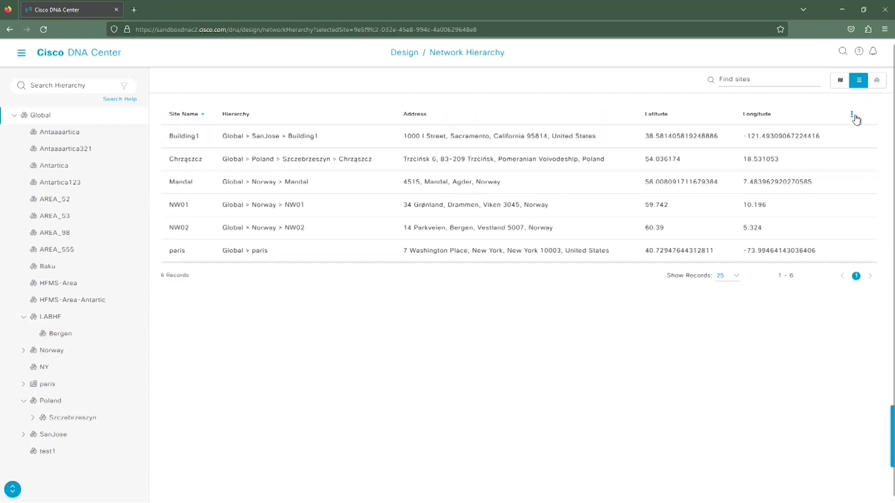
left_click(852, 115)
left_click(855, 117)
left_click(49, 54)
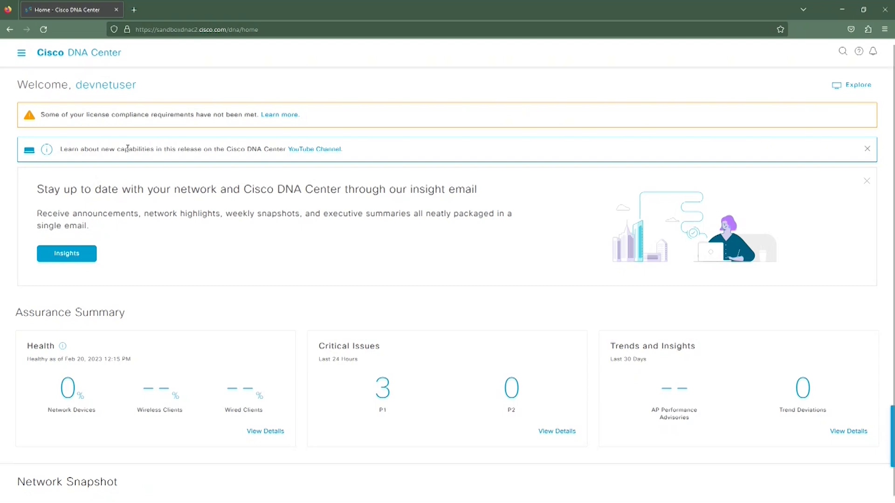
Go from the Explore page to the Design network hierarchy
left_click(849, 87)
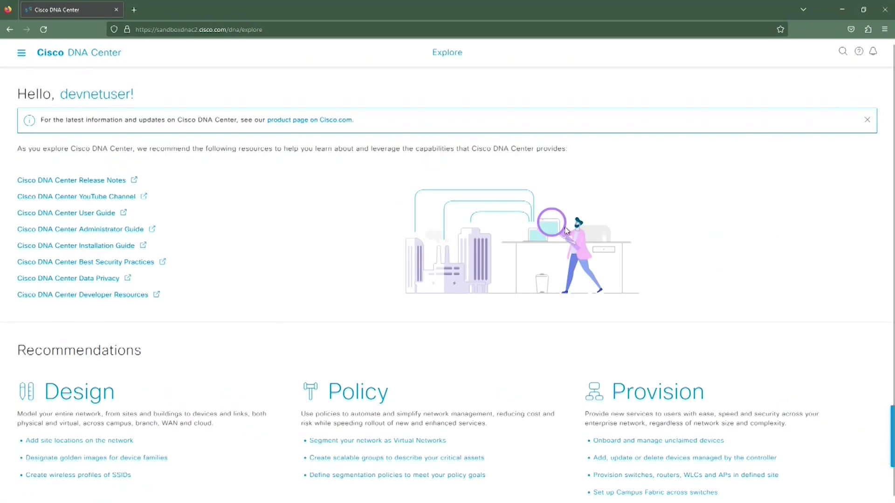
scroll(566, 230, "down", 1)
scroll(567, 231, "down", 2)
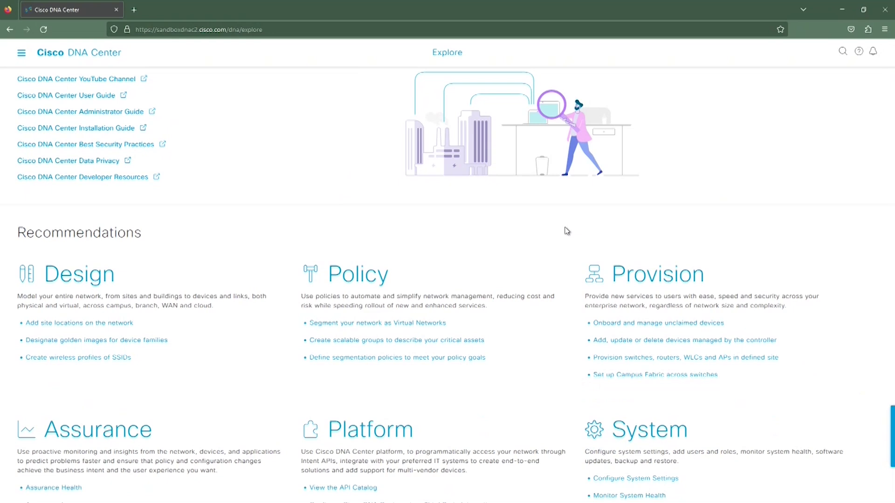
left_click(90, 282)
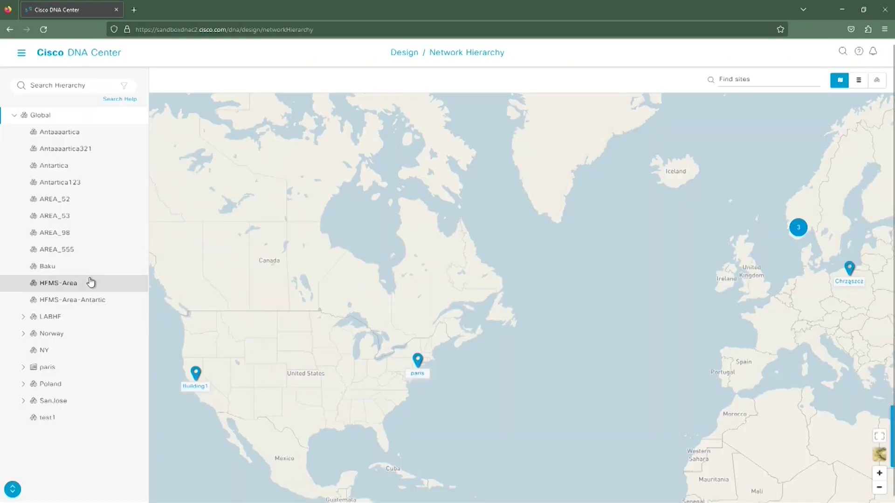
Pan the map toward Europe, select HFMS-Area and expand LABHF to show Bergen
left_click_drag(561, 280, 393, 268)
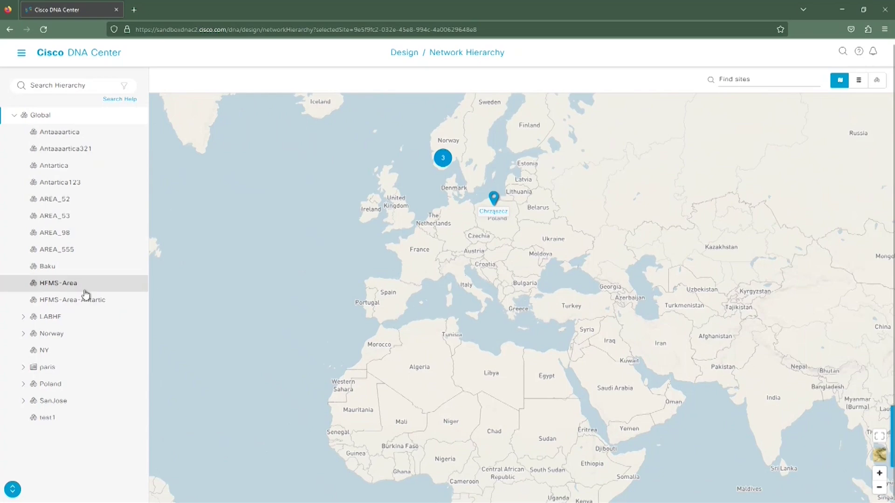
left_click(50, 290)
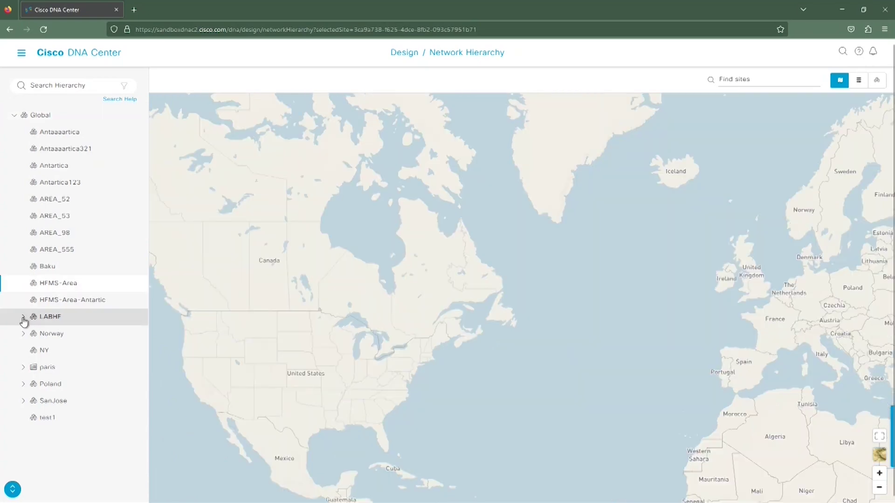
left_click(23, 318)
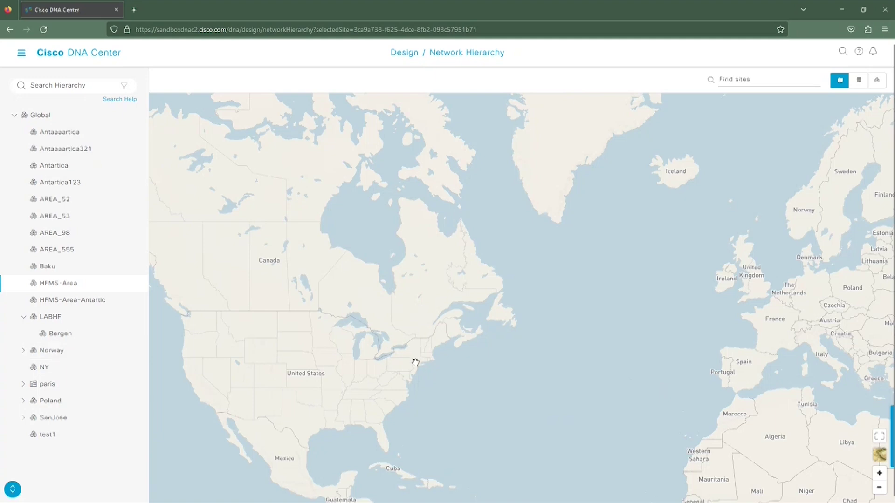
Show the paris site on the map, expand it and open its flor1 floor view
left_click(50, 388)
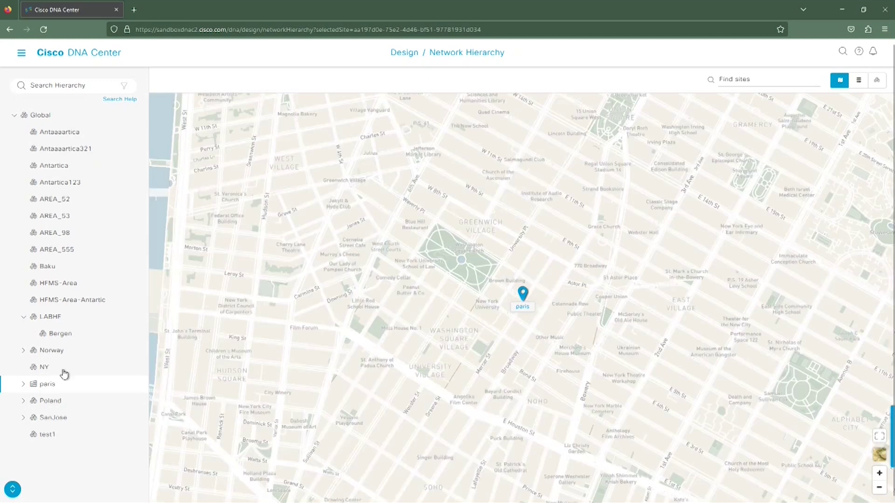
left_click(24, 387)
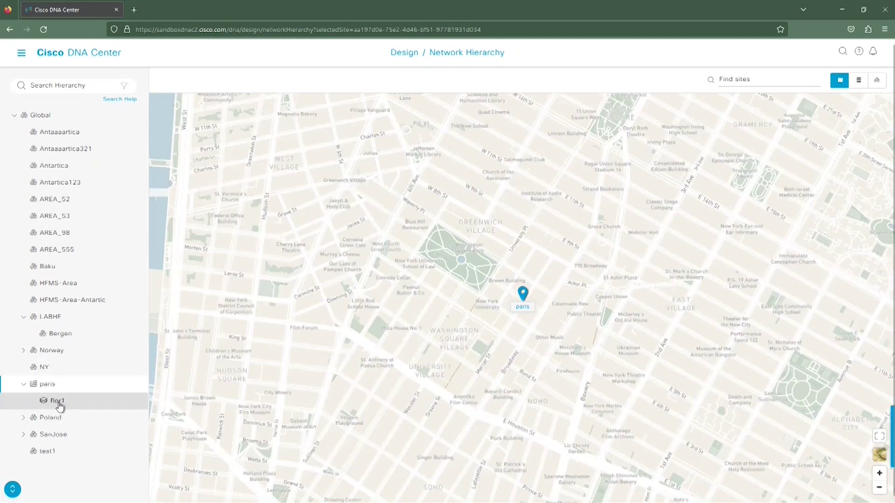
left_click(59, 402)
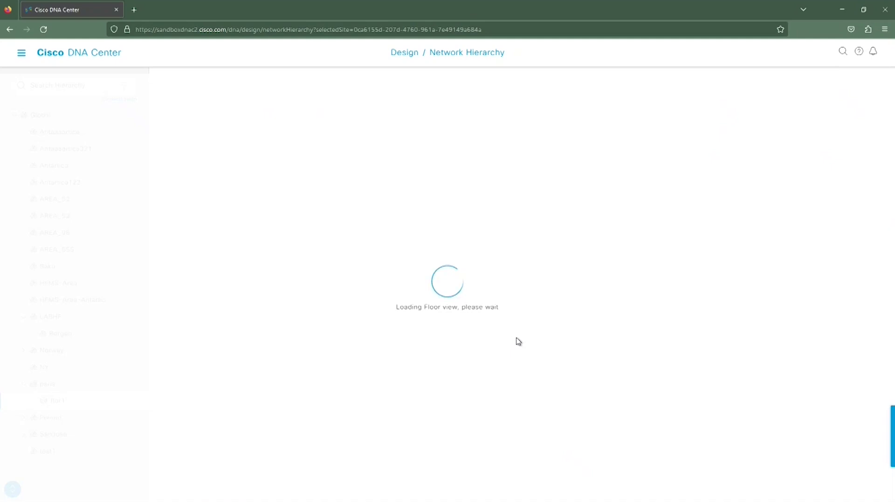
left_click(22, 54)
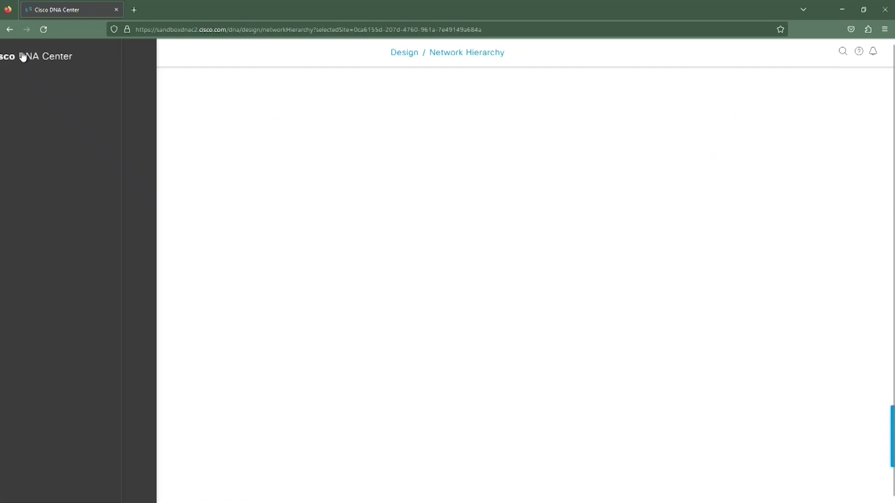
mouse_move(57, 114)
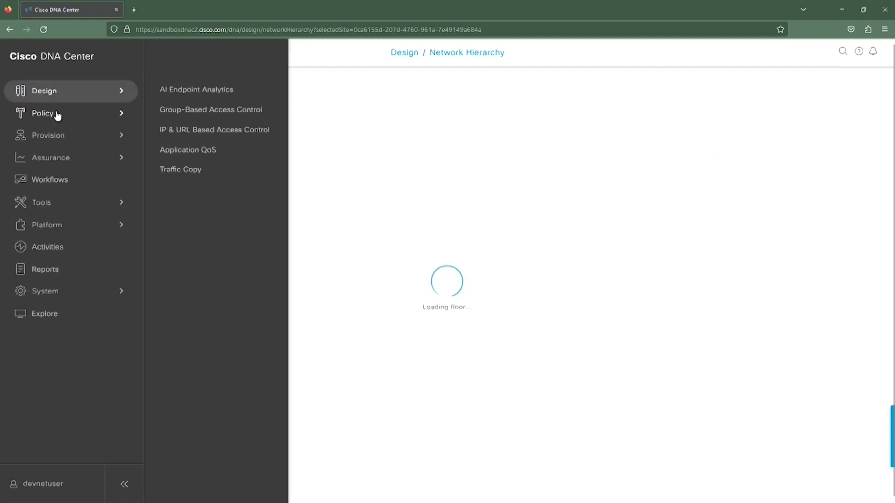
left_click(176, 91)
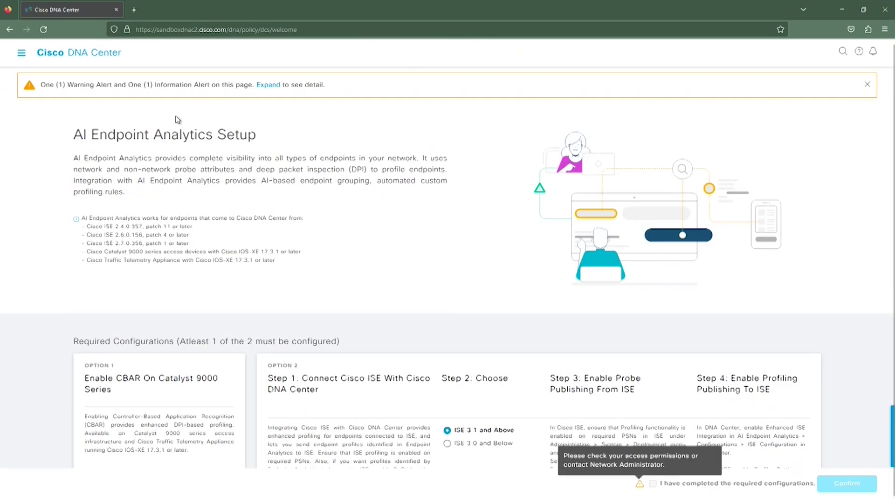
scroll(178, 120, "down", 4)
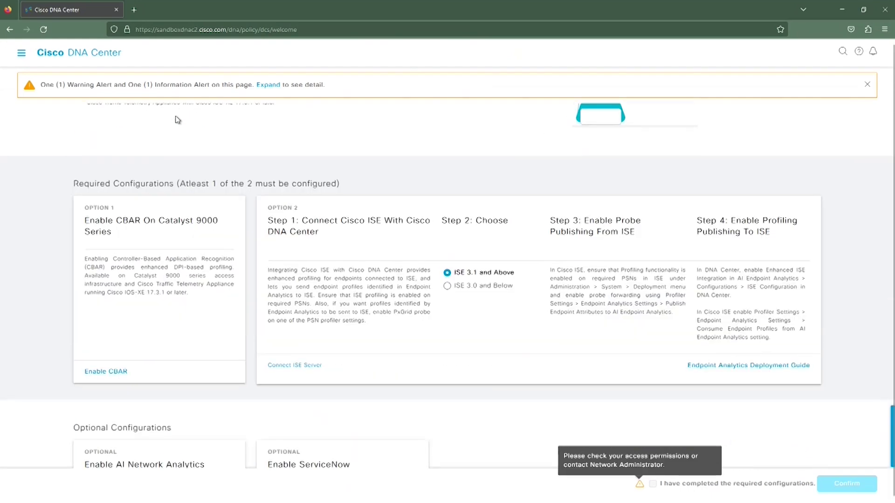
scroll(178, 119, "down", 3)
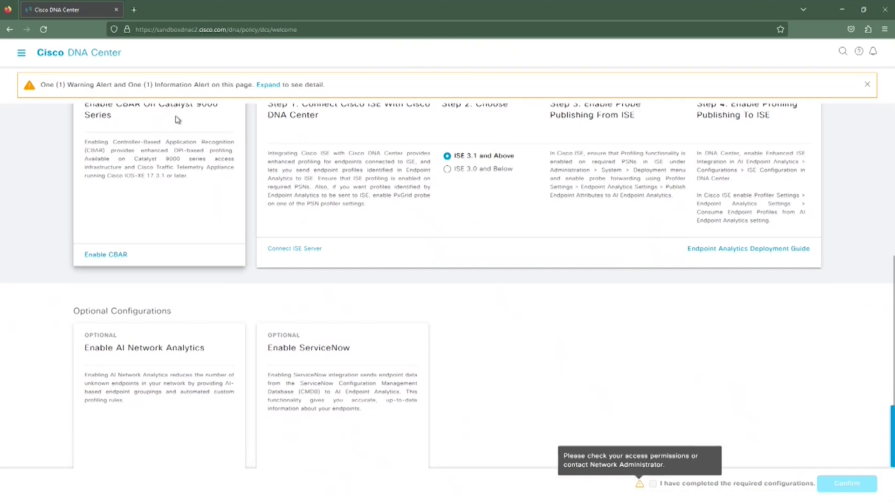
scroll(177, 120, "down", 1)
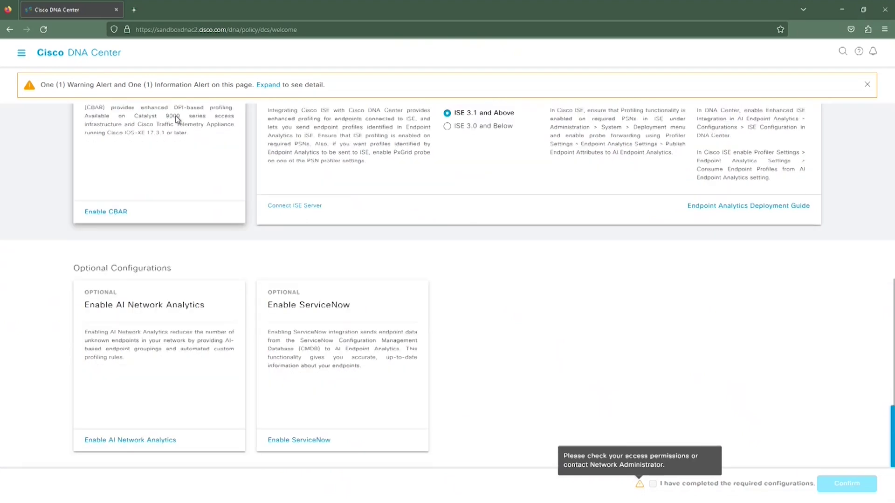
scroll(344, 168, "up", 7)
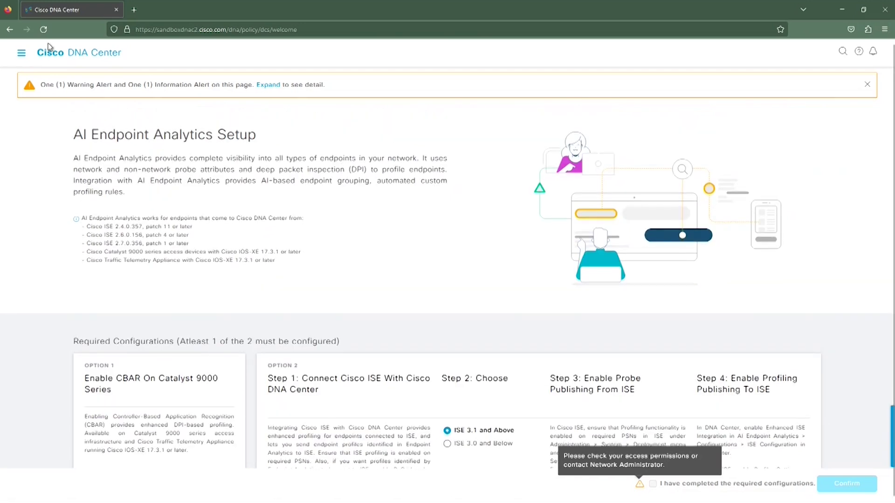
left_click(21, 53)
Open Policy > Application QoS Queuing Profiles and check CVD_QUEUING_PROFILE's bandwidth percentages
mouse_move(118, 114)
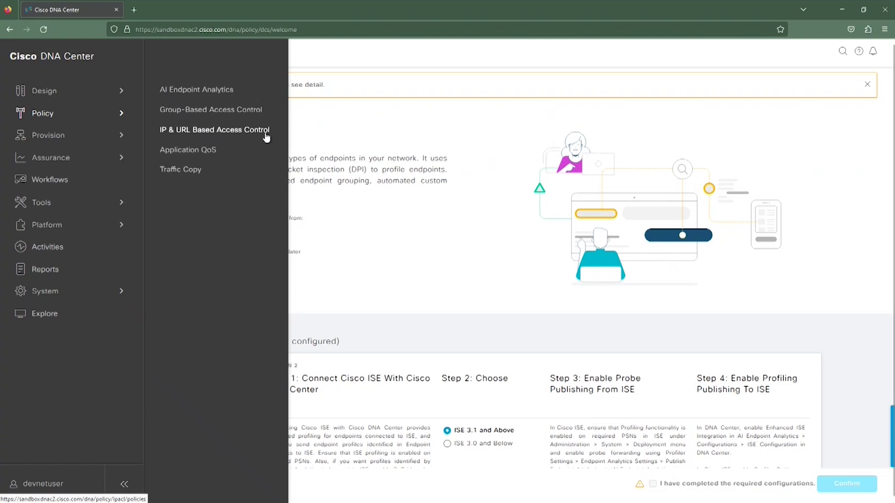
left_click(213, 150)
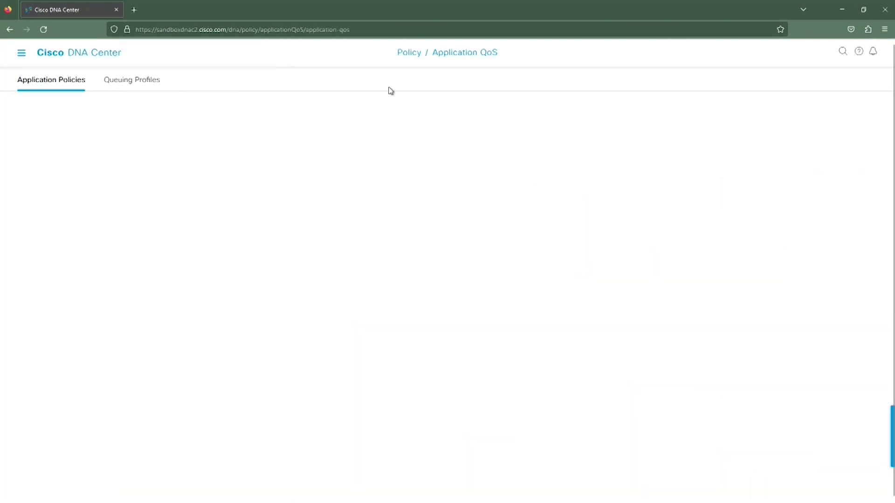
left_click(151, 92)
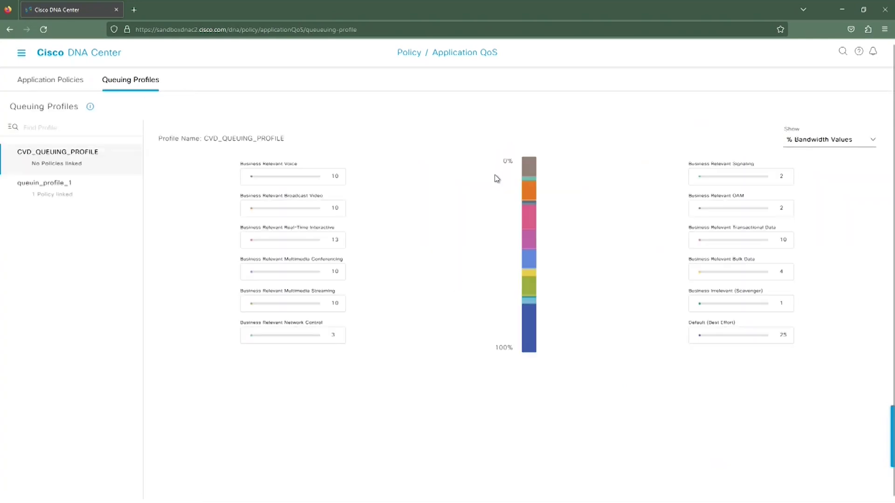
left_click(872, 143)
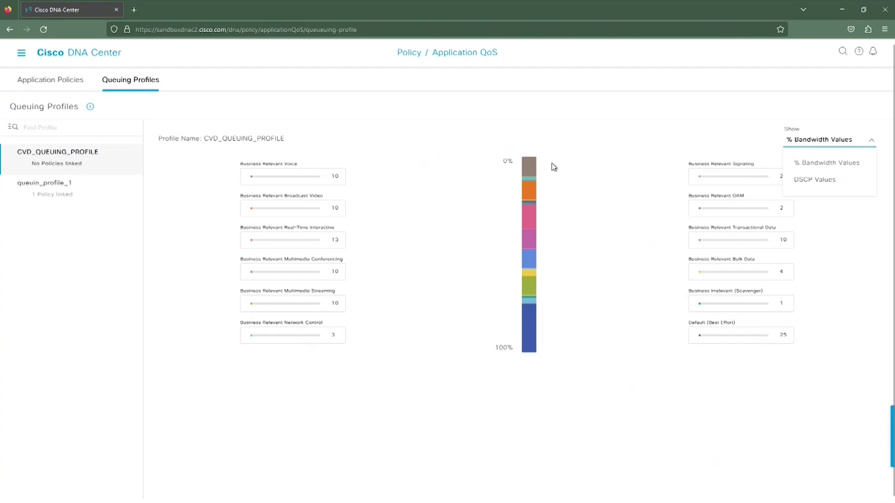
left_click(291, 185)
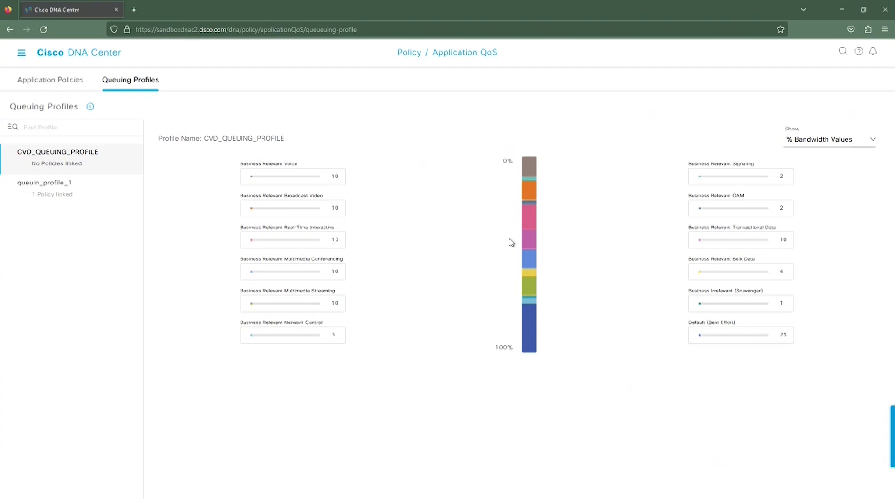
left_click(22, 54)
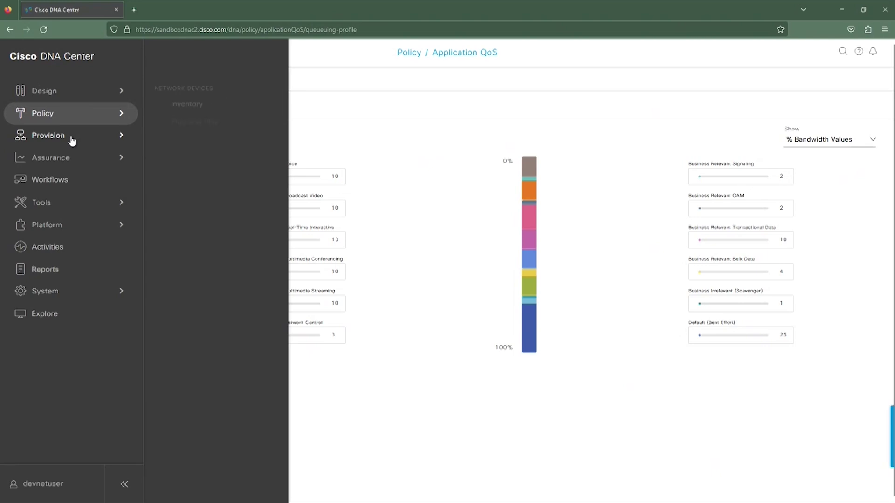
Open Provision > Plug and Play, which lists no devices, then the Assurance Health dashboard
mouse_move(98, 139)
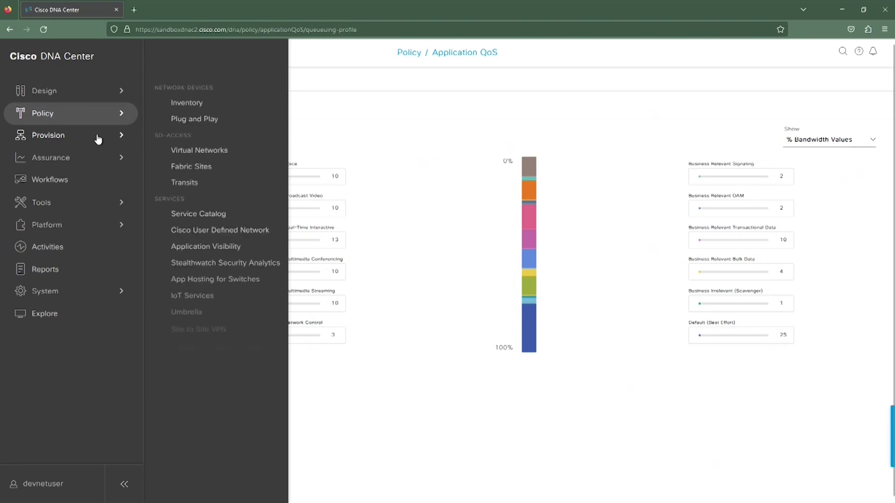
left_click(205, 121)
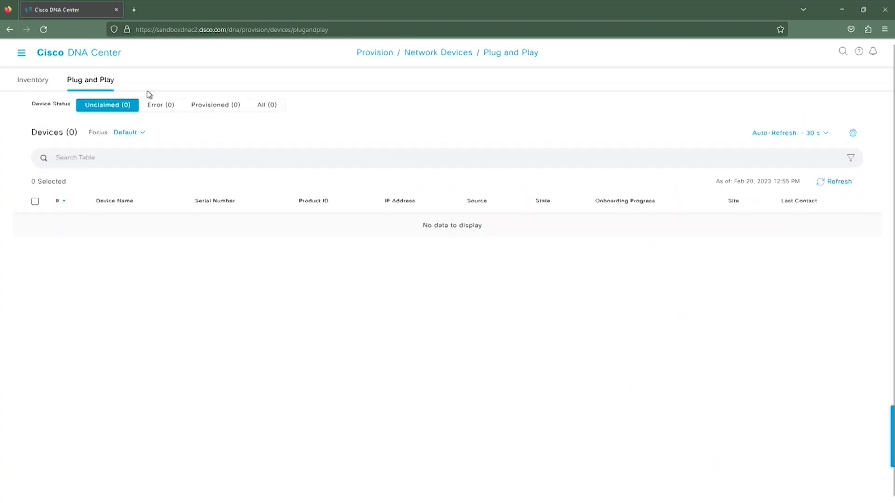
left_click(21, 53)
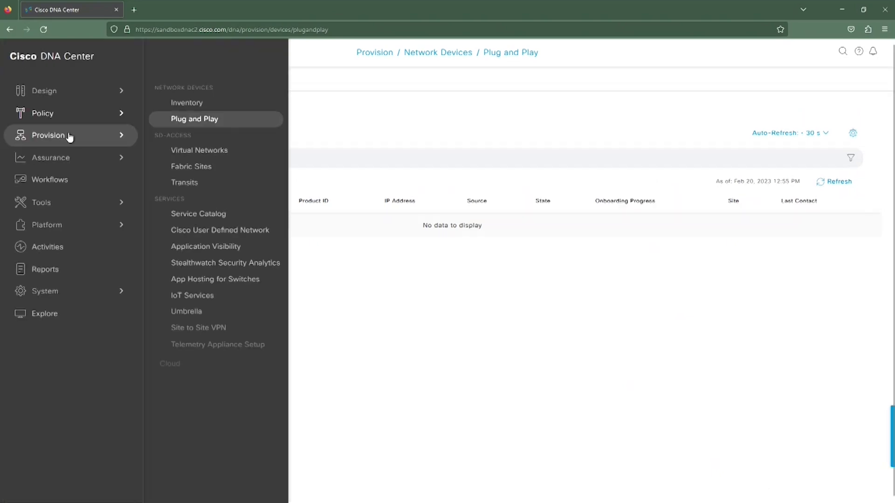
mouse_move(83, 160)
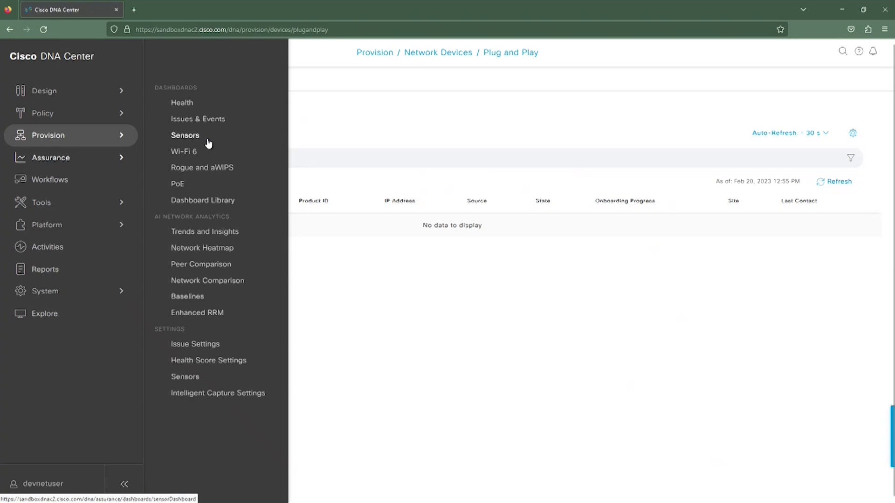
left_click(196, 108)
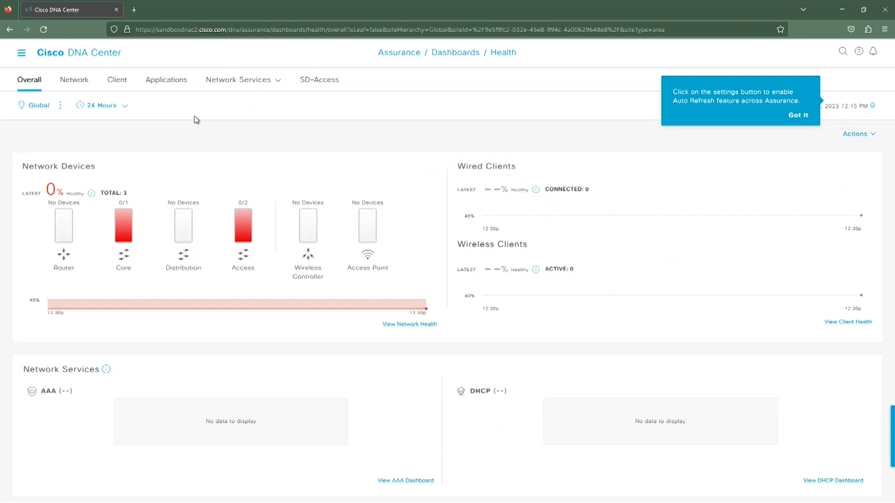
Reopen the main navigation menu from the Assurance Health dashboard
left_click(22, 56)
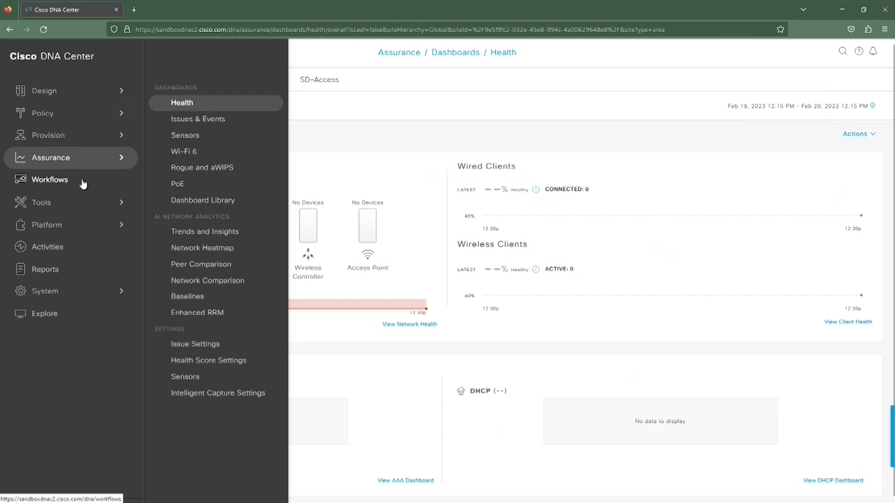
Visit Workflows (No Workflows Found), then open Platform > Developer Toolkit
left_click(83, 182)
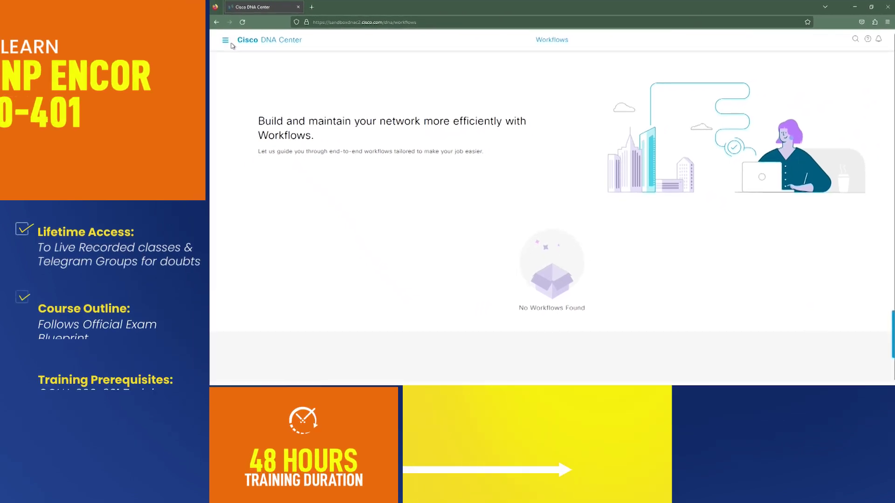
left_click(21, 53)
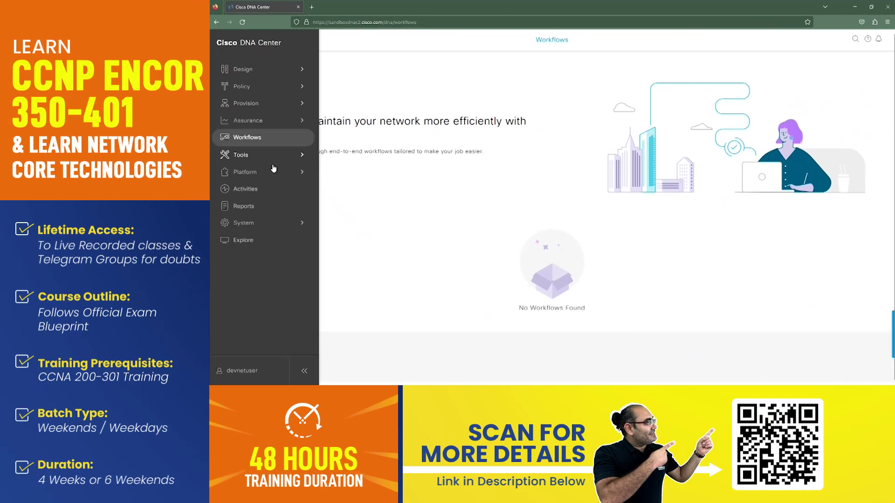
left_click(274, 174)
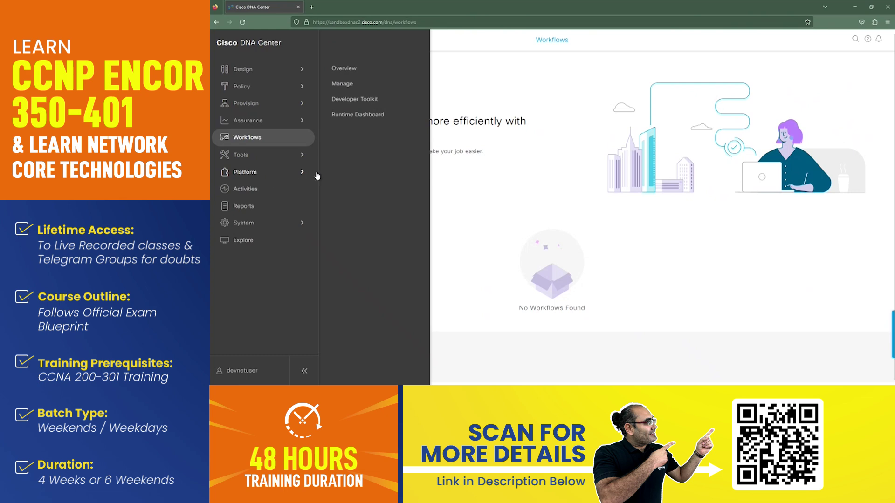
left_click(351, 101)
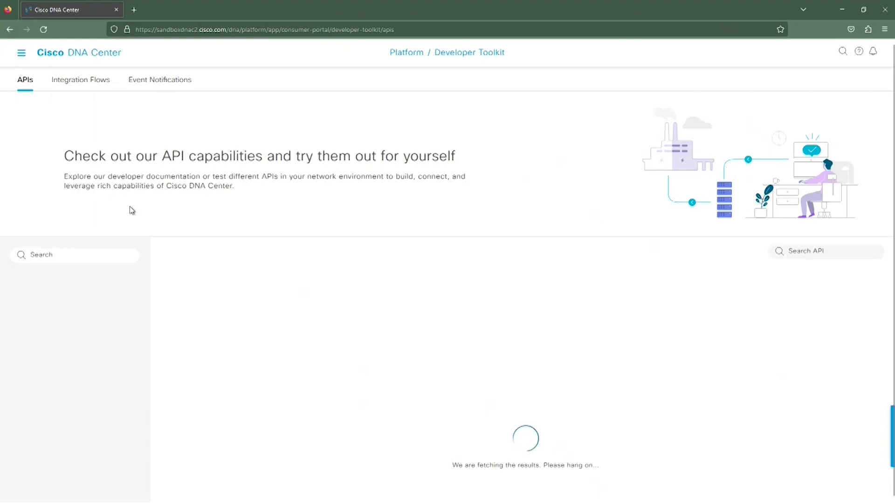
Scroll through the Developer Toolkit API list, highlighting the Health and Performance heading
scroll(243, 254, "down", 1)
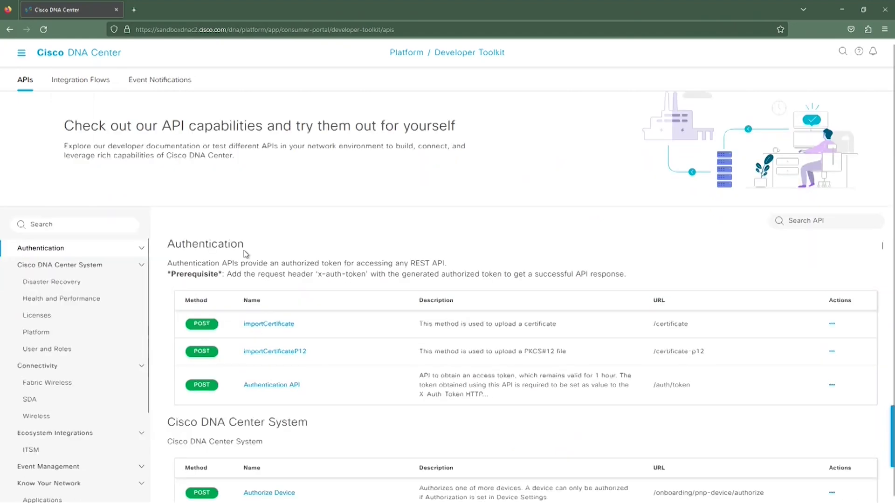
scroll(244, 254, "down", 1)
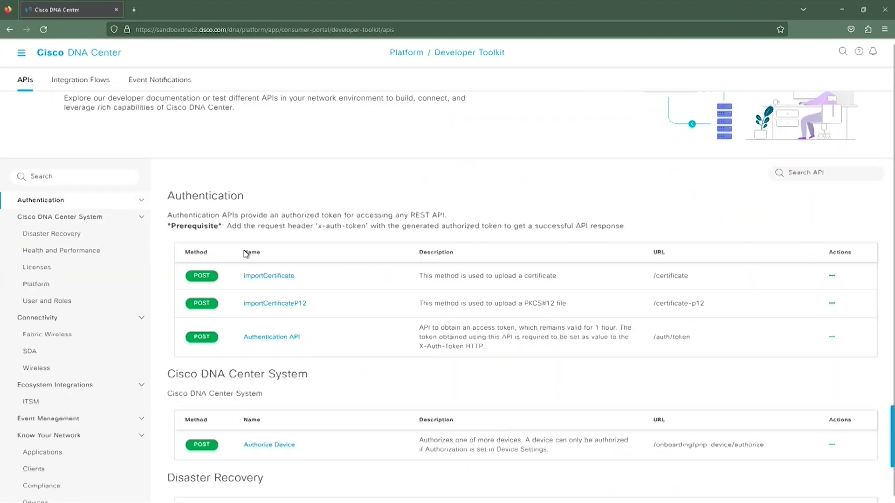
scroll(245, 254, "down", 5)
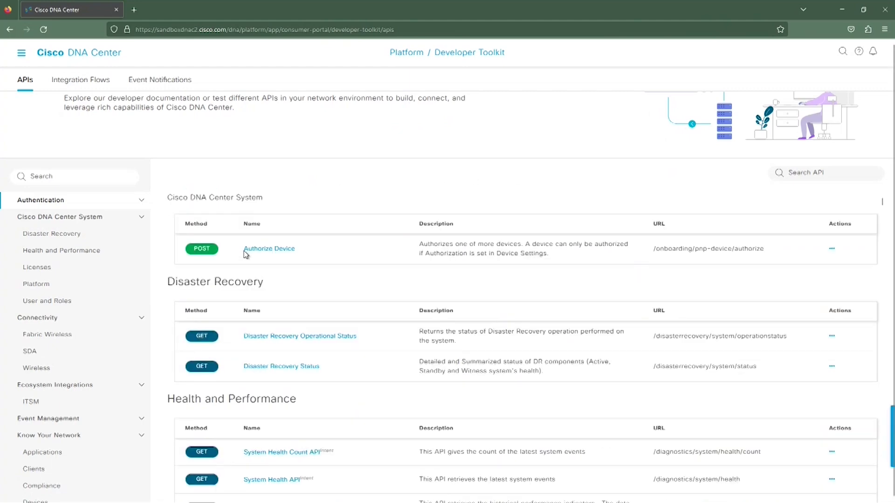
scroll(246, 254, "down", 4)
scroll(247, 254, "down", 2)
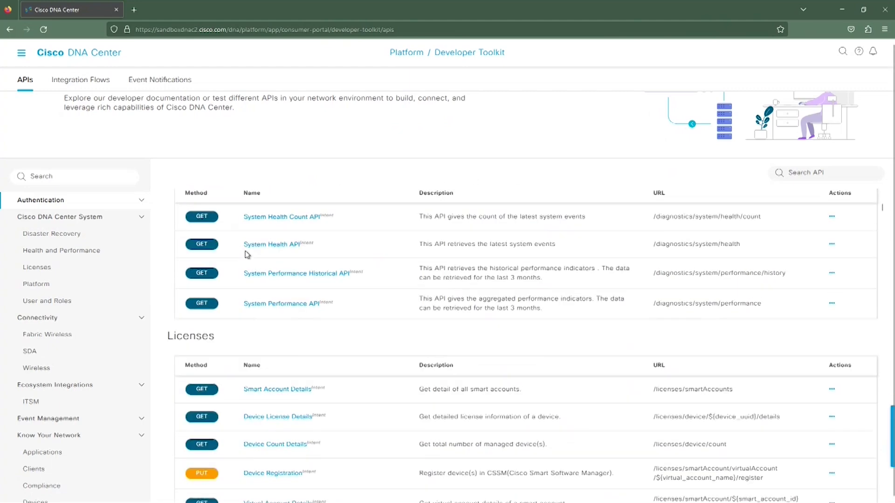
scroll(245, 256, "up", 2)
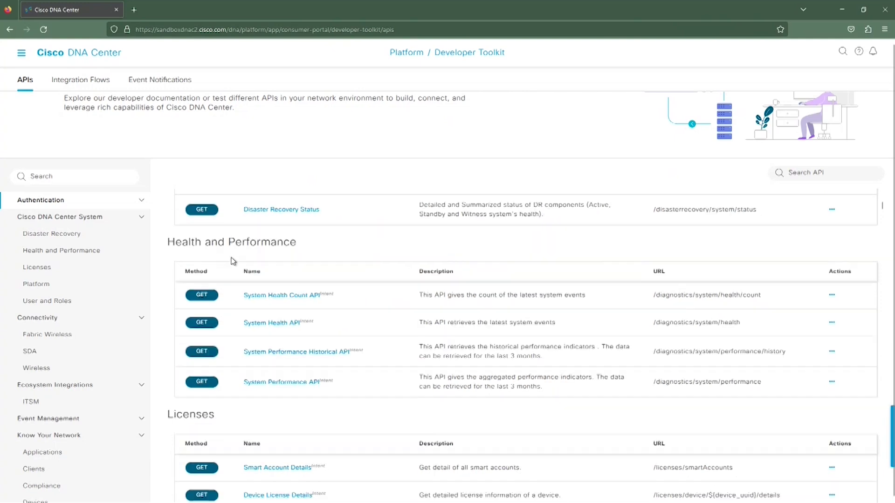
left_click_drag(171, 241, 290, 242)
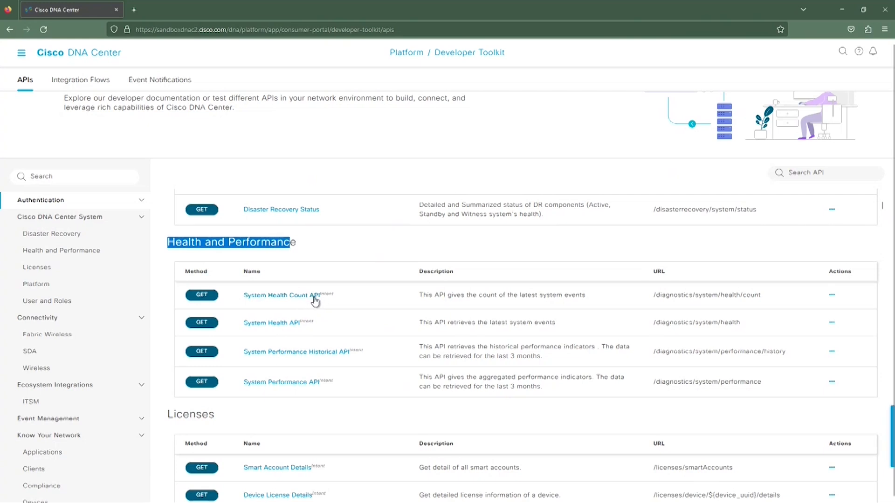
scroll(400, 296, "down", 4)
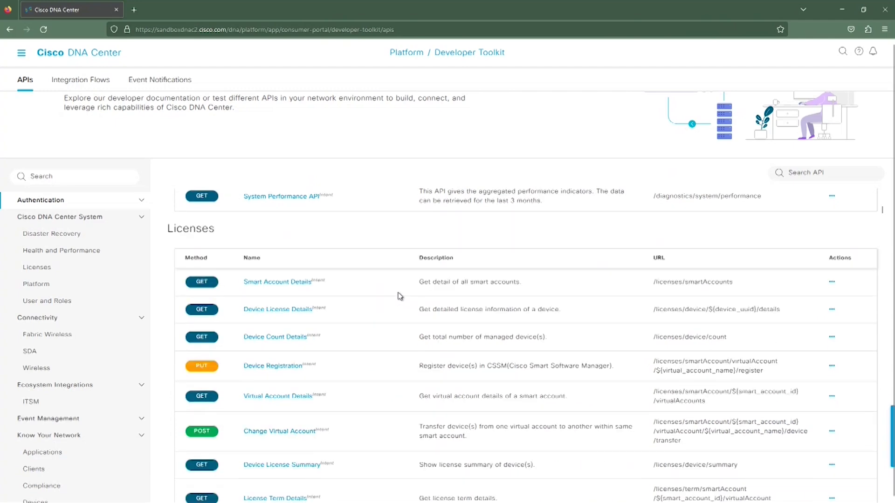
scroll(400, 296, "down", 8)
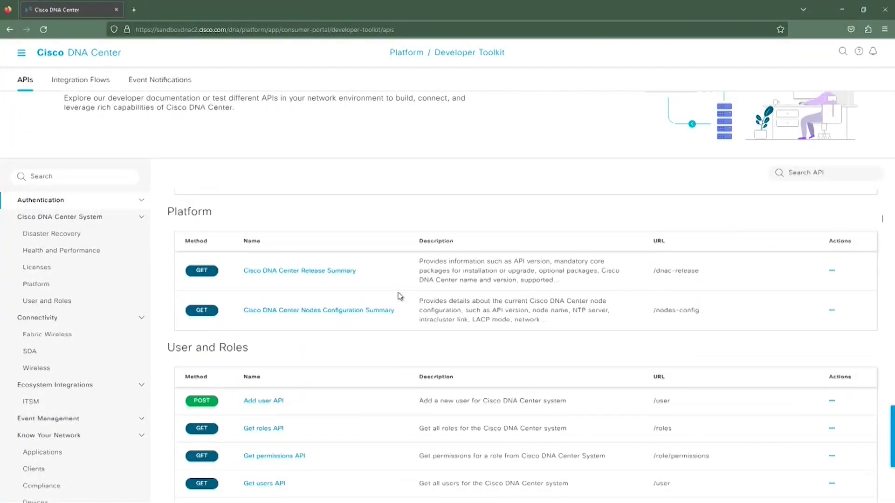
scroll(400, 296, "down", 2)
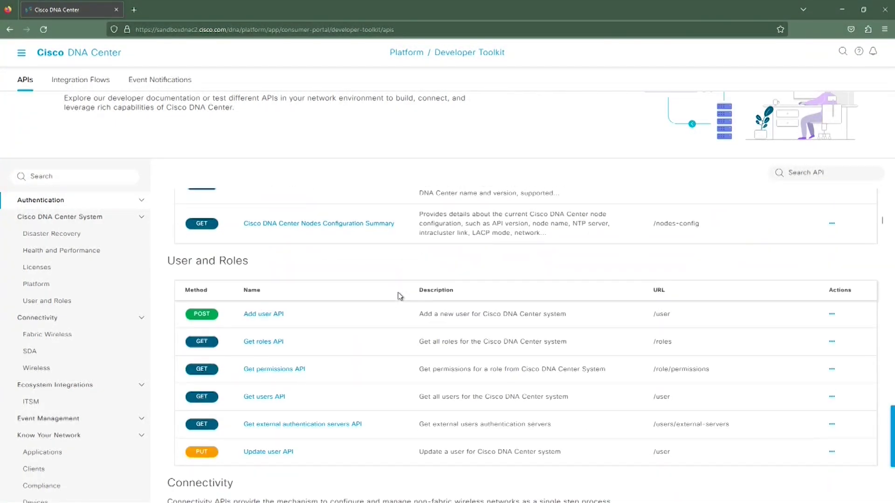
scroll(400, 297, "down", 2)
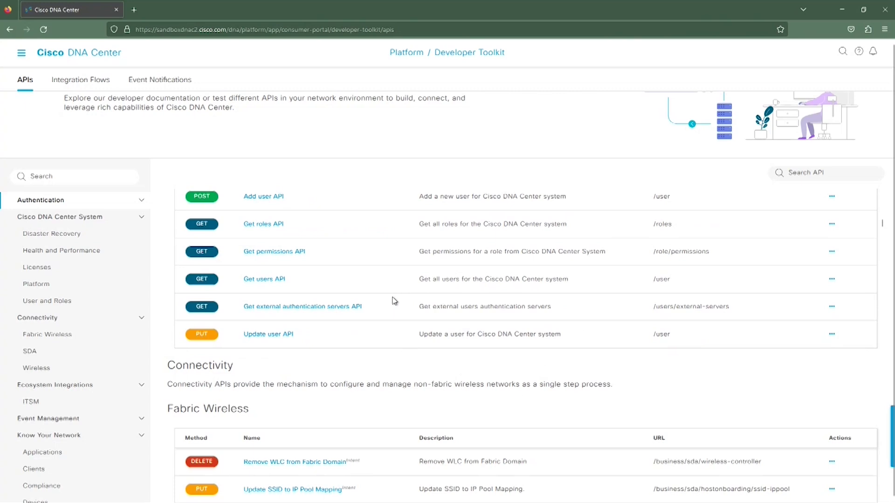